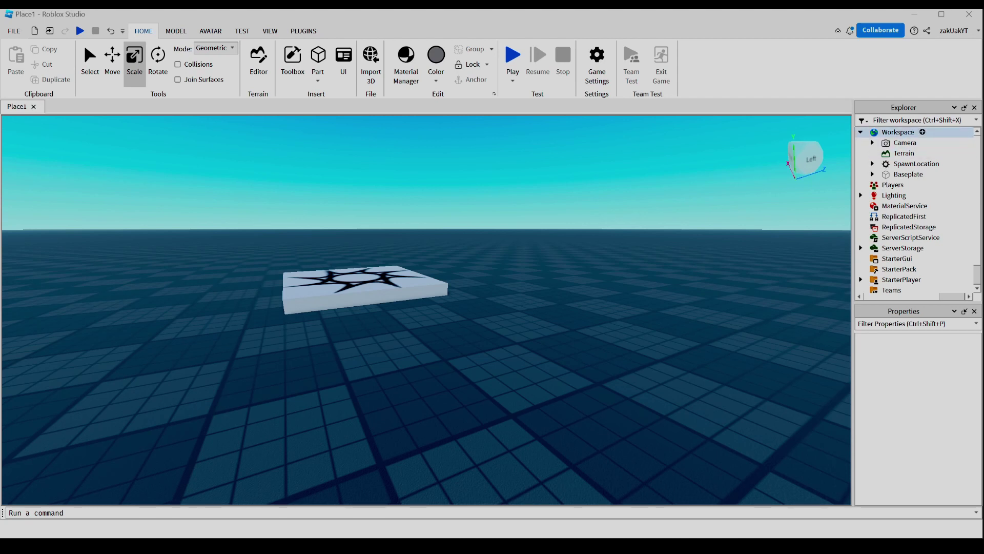
# Insert a Tool object into Workspace and rename it Stick
pyautogui.click(899, 132)
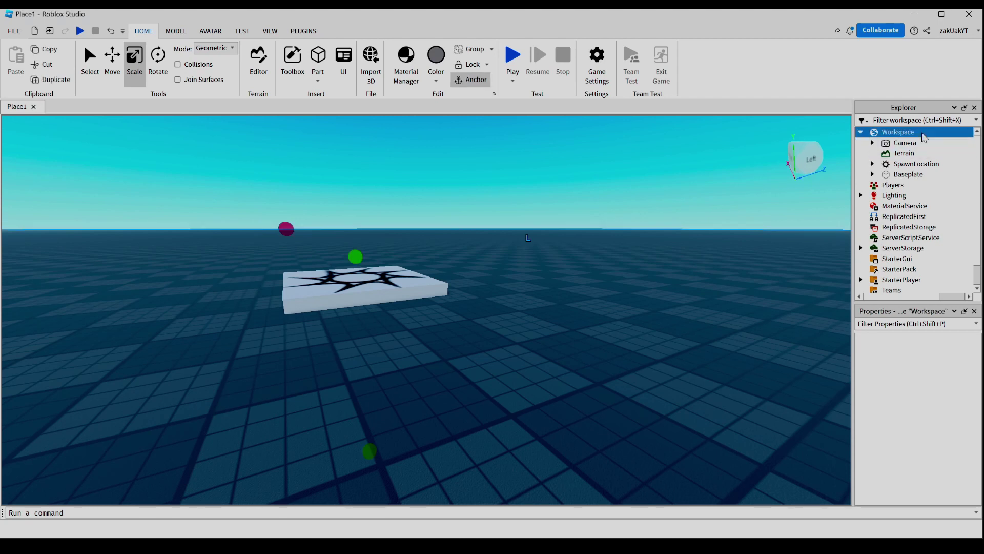
pyautogui.click(876, 222)
pyautogui.click(899, 175)
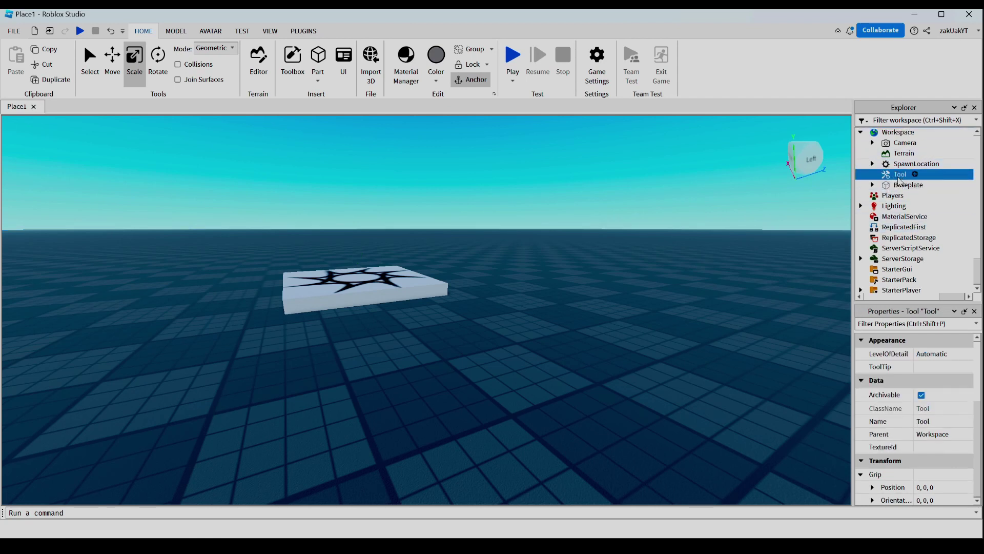
pyautogui.doubleClick(900, 175)
pyautogui.write('Stick')
pyautogui.press('Return')
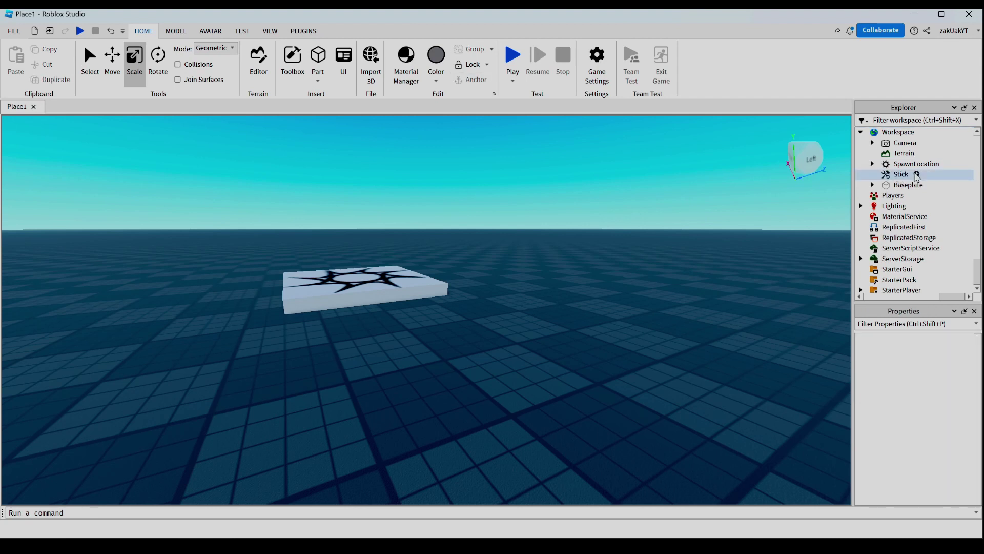
# Add a MeshPart inside the Stick tool and rename it Handle
pyautogui.click(918, 175)
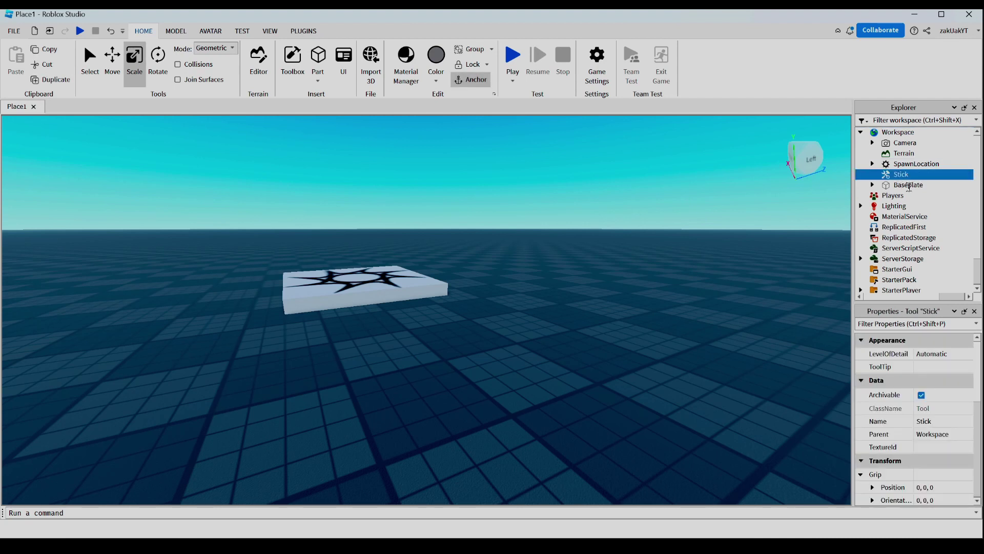
pyautogui.click(909, 195)
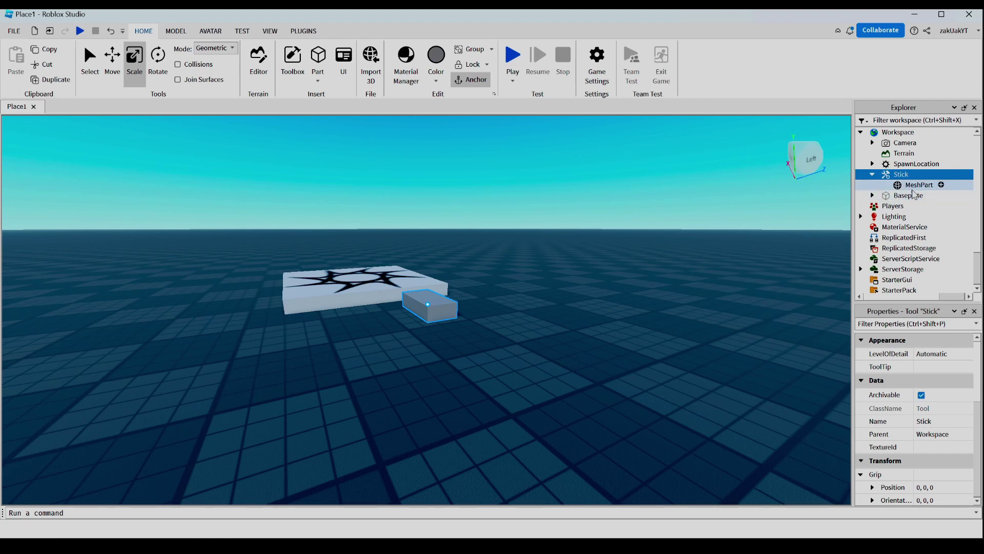
pyautogui.click(916, 189)
pyautogui.doubleClick(917, 185)
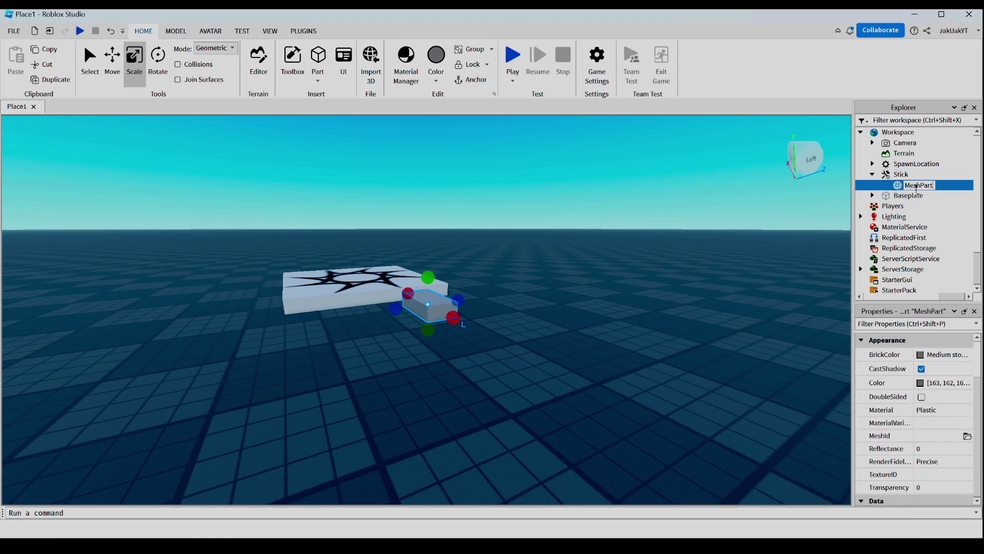
pyautogui.press('BackSpace')
pyautogui.press('BackSpace')
pyautogui.press('BackSpace')
pyautogui.press('BackSpace')
pyautogui.press('BackSpace')
pyautogui.press('BackSpace')
pyautogui.press('BackSpace')
pyautogui.write('Handle')
pyautogui.press('Return')
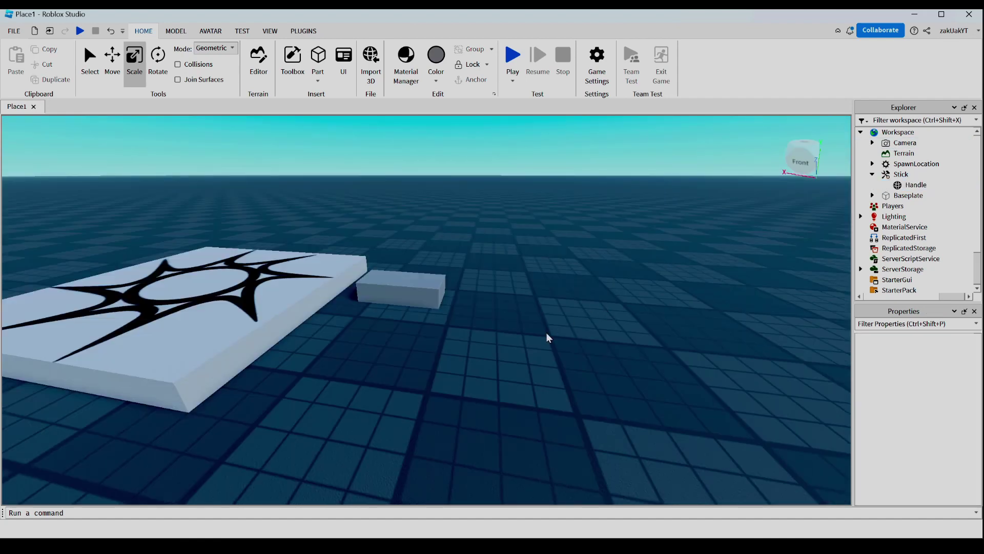
# Scale the Handle part narrower on its horizontal sides and stretch it upward into an upright block
pyautogui.click(412, 287)
pyautogui.moveTo(344, 282); pyautogui.dragTo(436, 297)
pyautogui.scroll(5, 435, 301)
pyautogui.moveTo(435, 302); pyautogui.dragTo(434, 301, button='right')
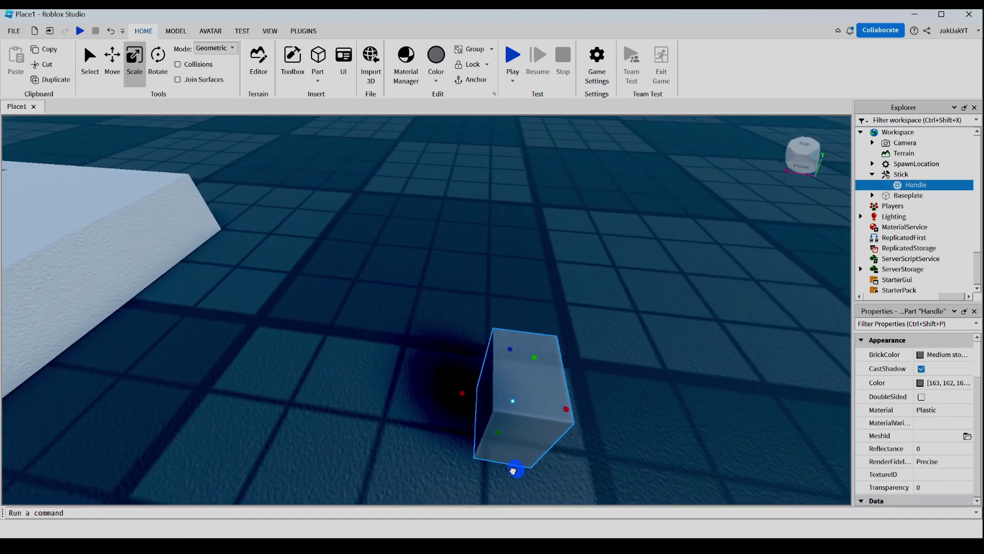
pyautogui.moveTo(513, 470); pyautogui.dragTo(512, 436)
pyautogui.moveTo(532, 345); pyautogui.dragTo(593, 287)
# Slim the Handle into a thin upright post and extend its height upward
pyautogui.scroll(-5, 593, 288)
pyautogui.moveTo(593, 287); pyautogui.dragTo(259, 279, button='right')
pyautogui.moveTo(278, 277); pyautogui.dragTo(294, 278)
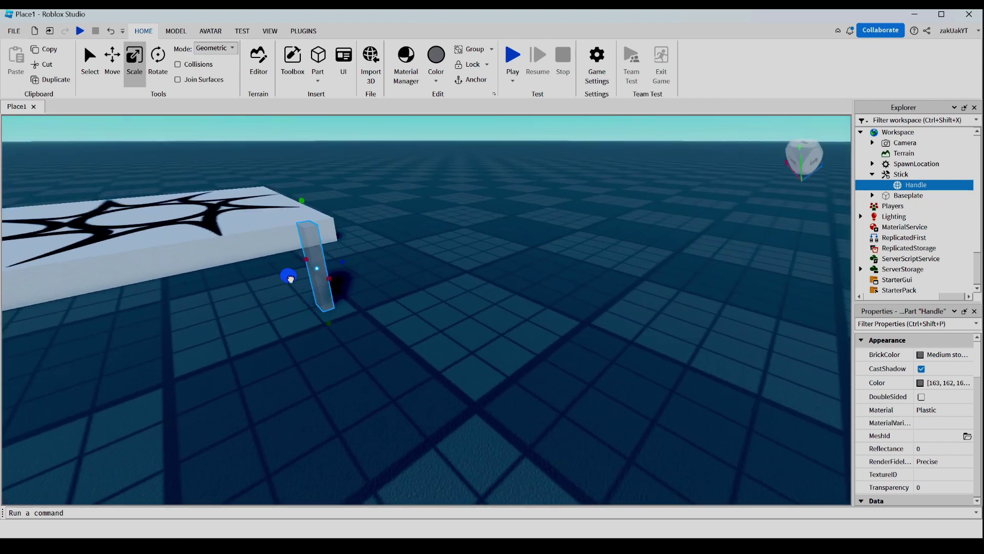
pyautogui.moveTo(331, 278); pyautogui.dragTo(329, 280)
pyautogui.moveTo(324, 290); pyautogui.dragTo(324, 290, button='right')
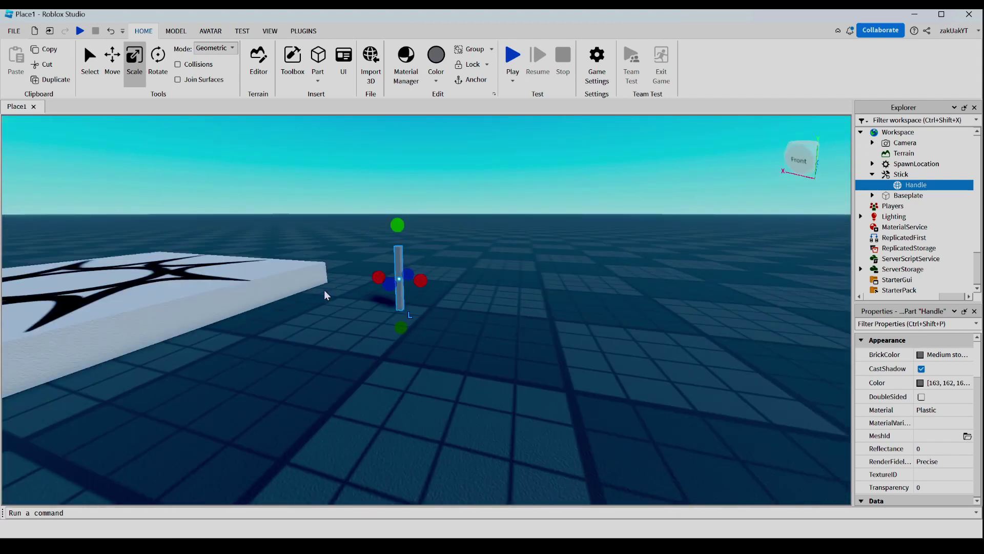
pyautogui.moveTo(397, 225); pyautogui.dragTo(396, 177)
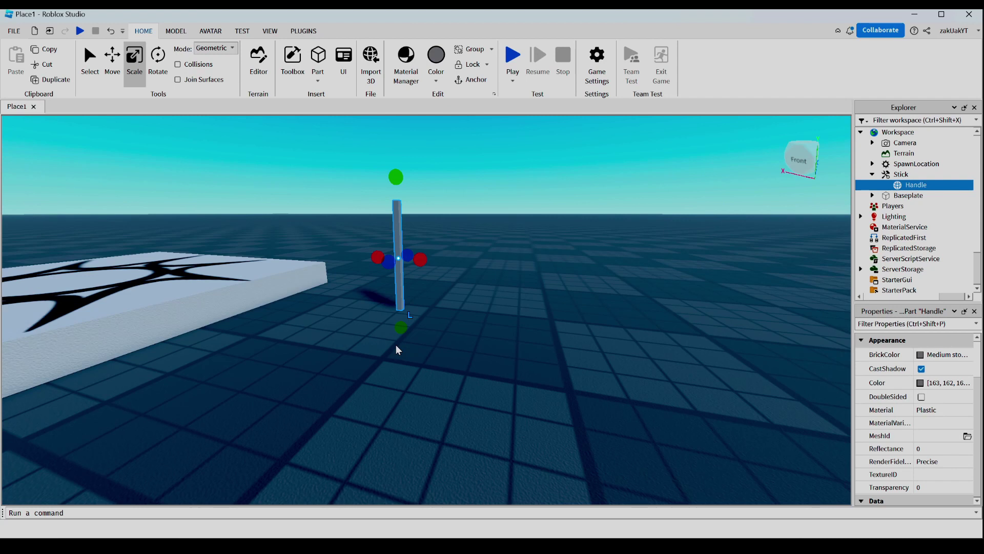
pyautogui.click(591, 278)
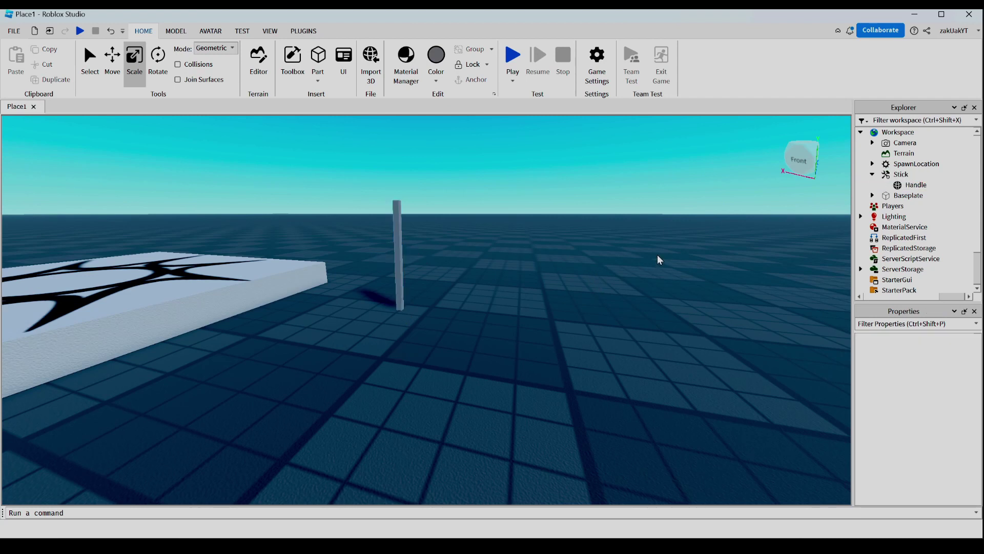
# Move the Stick tool into StarterPack, and return it to Workspace
pyautogui.click(891, 175)
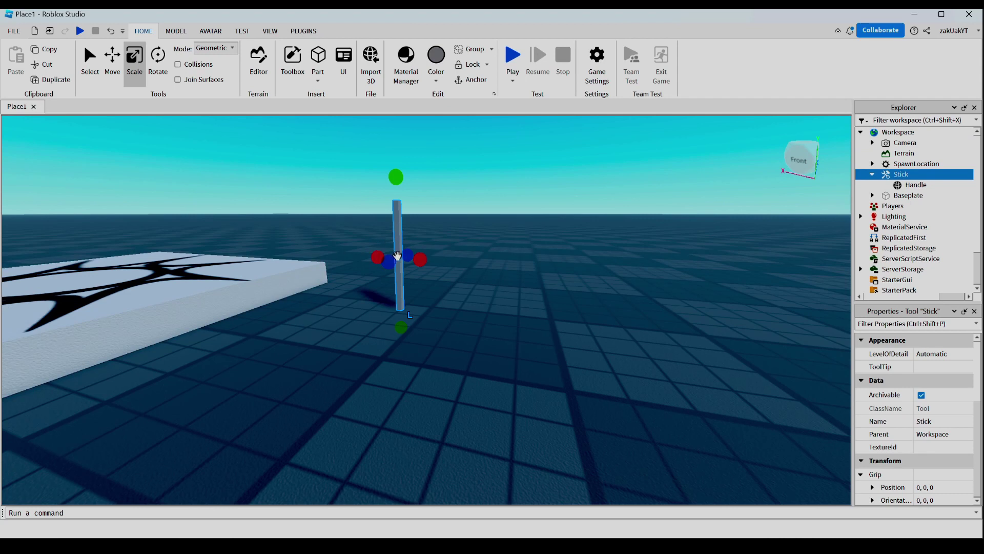
pyautogui.moveTo(914, 179)
pyautogui.moveTo(907, 179); pyautogui.dragTo(908, 267)
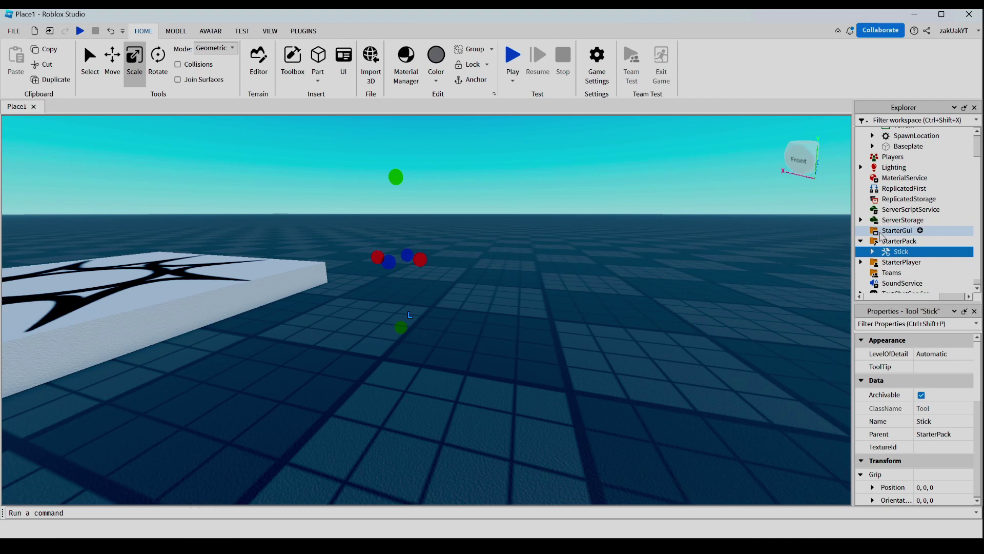
pyautogui.scroll(1, 928, 231)
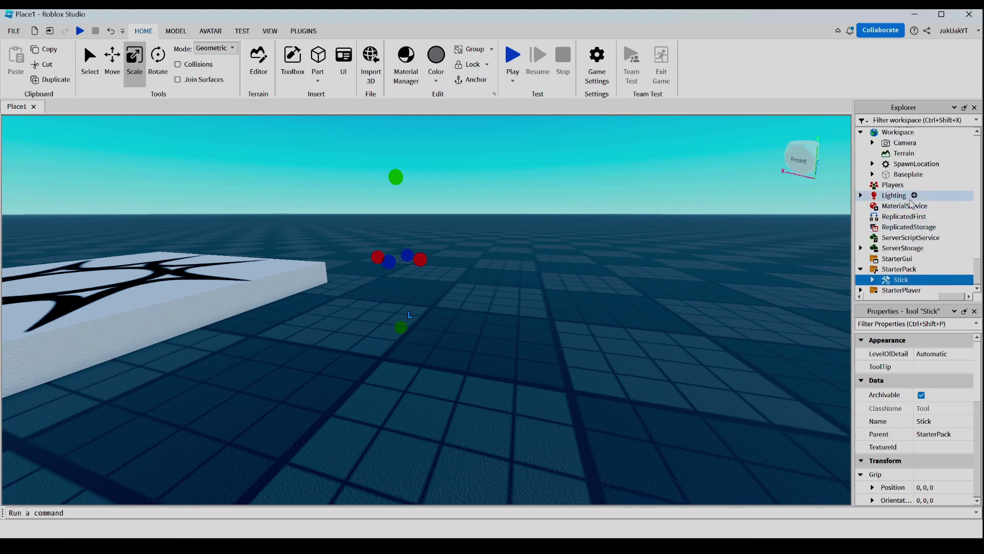
pyautogui.moveTo(912, 203); pyautogui.dragTo(898, 132)
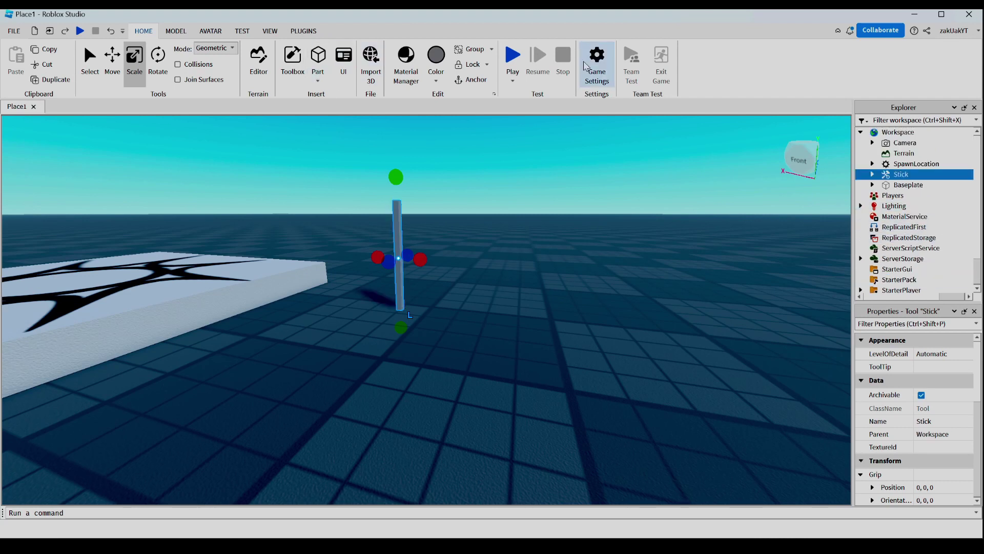
# Playtest the place, pick up the Stick with the character, inspect how it is held, and end the test
pyautogui.click(515, 58)
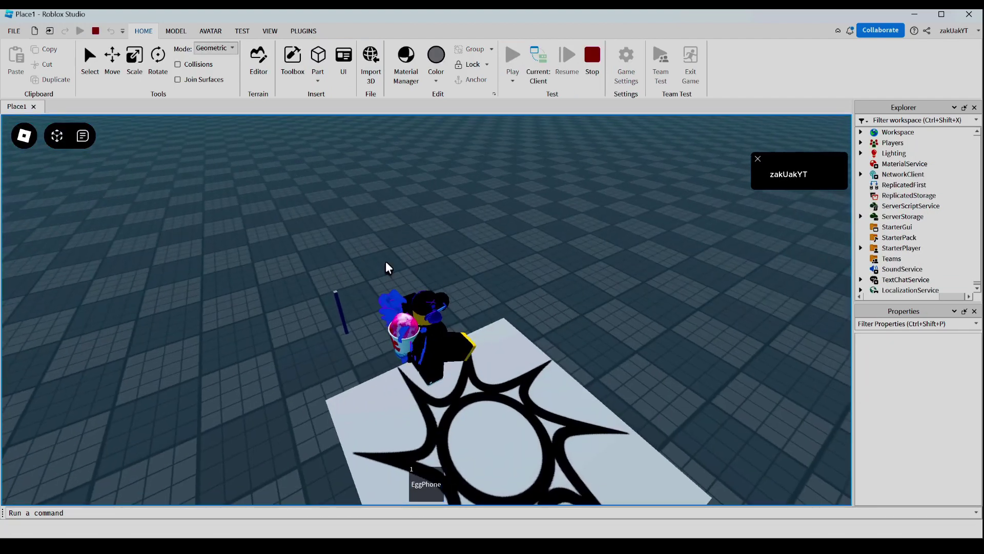
pyautogui.press('w')
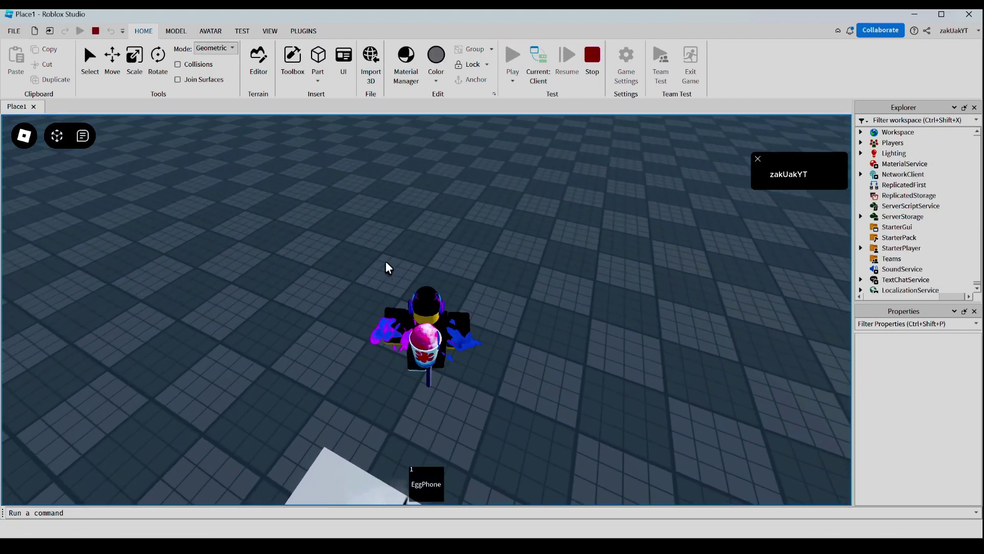
pyautogui.press('d')
pyautogui.press('s')
pyautogui.moveTo(387, 264); pyautogui.dragTo(387, 264, button='right')
pyautogui.scroll(2, 387, 264)
pyautogui.scroll(-1, 387, 264)
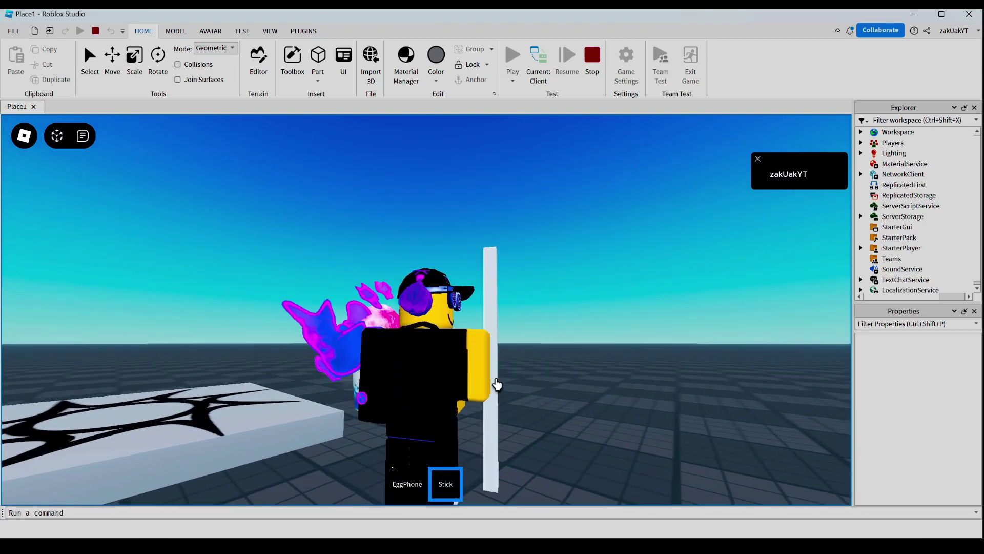
pyautogui.scroll(4, 500, 386)
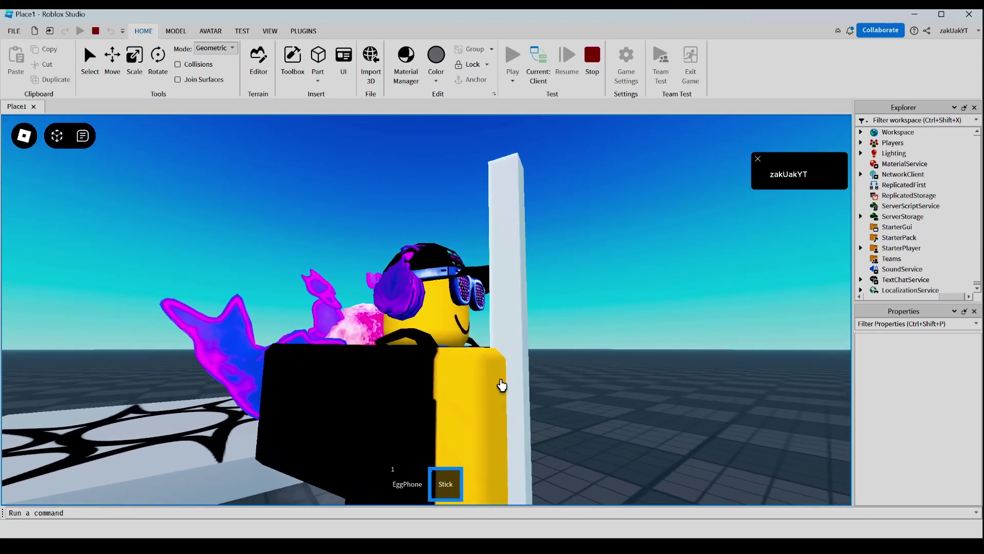
pyautogui.moveTo(501, 384); pyautogui.dragTo(499, 383, button='right')
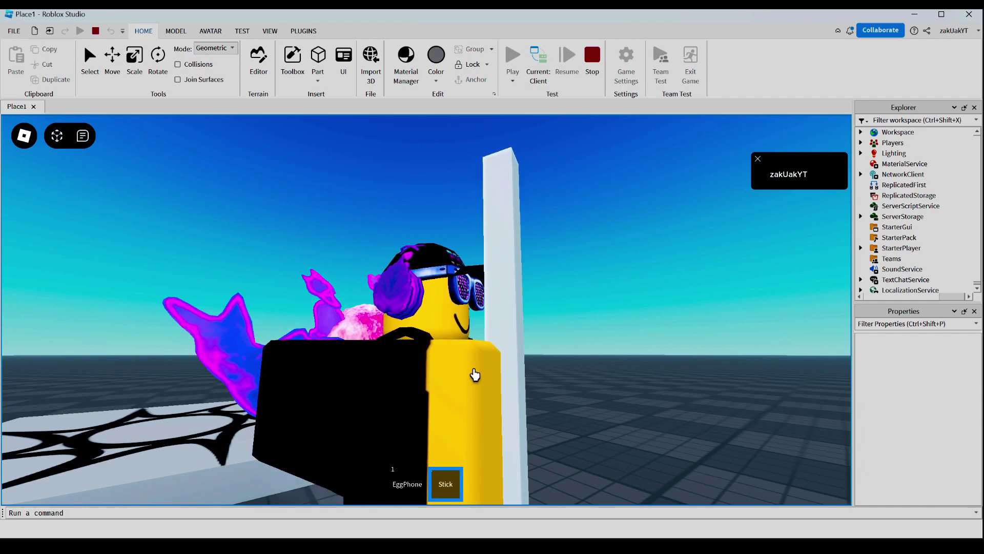
pyautogui.hotkey('shift', 'F5')
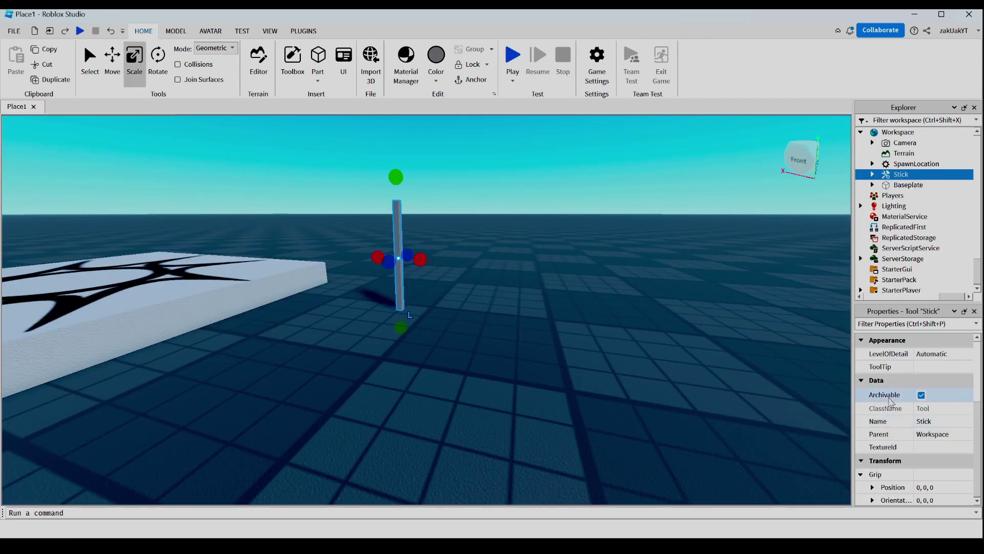
# Set the Stick tool's Grip Position to 0, 0, 0.1 and playtest how the character holds it
pyautogui.scroll(-2, 897, 405)
pyautogui.click(943, 410)
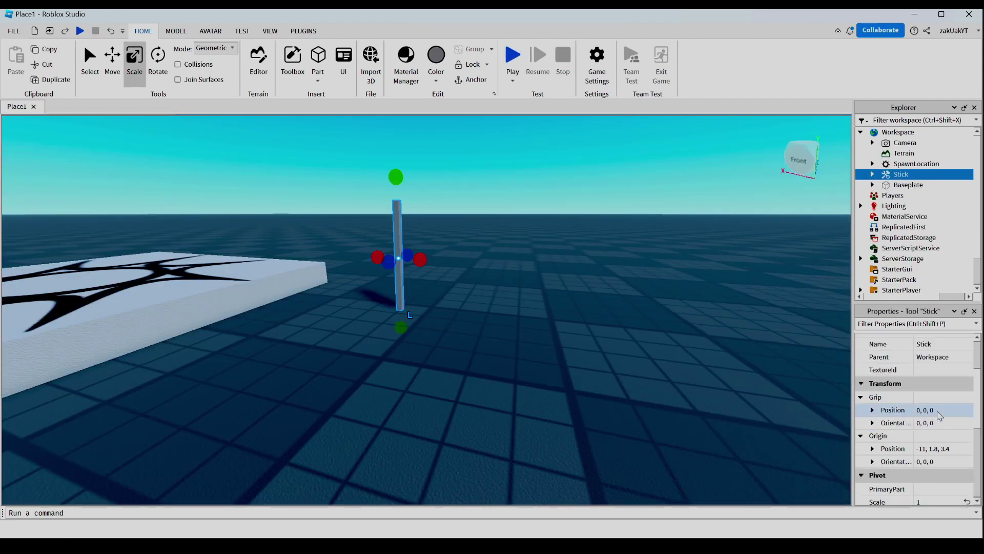
pyautogui.click(946, 411)
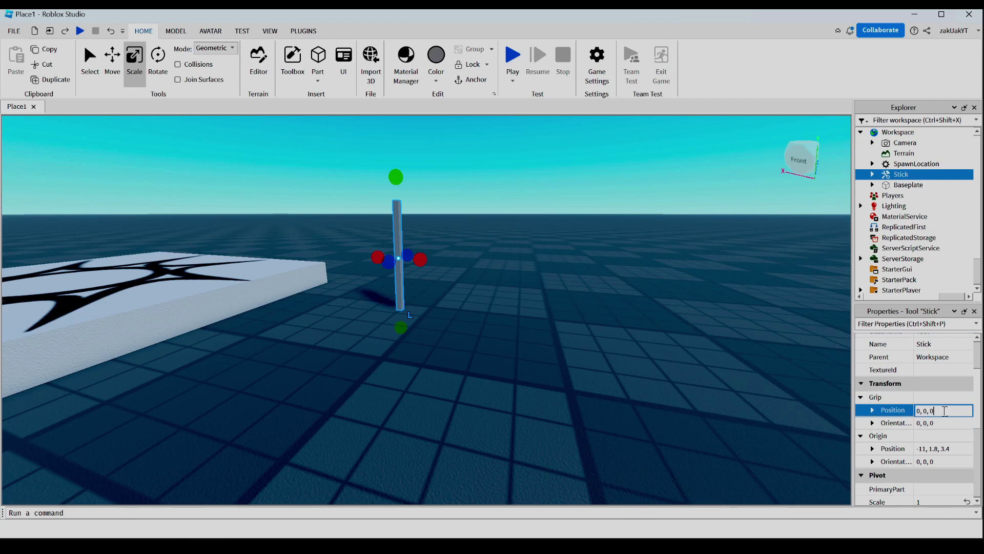
pyautogui.press('BackSpace')
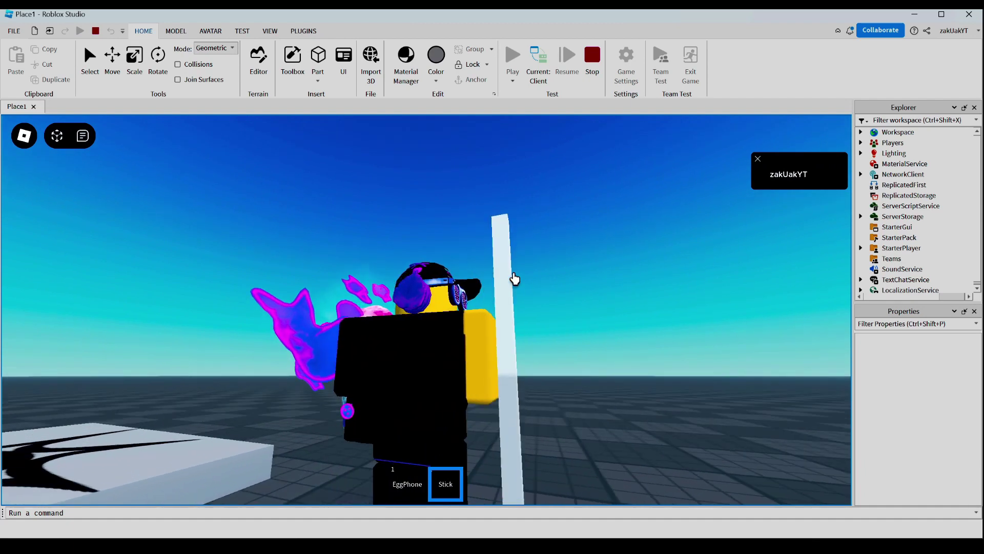
pyautogui.scroll(-4, 448, 343)
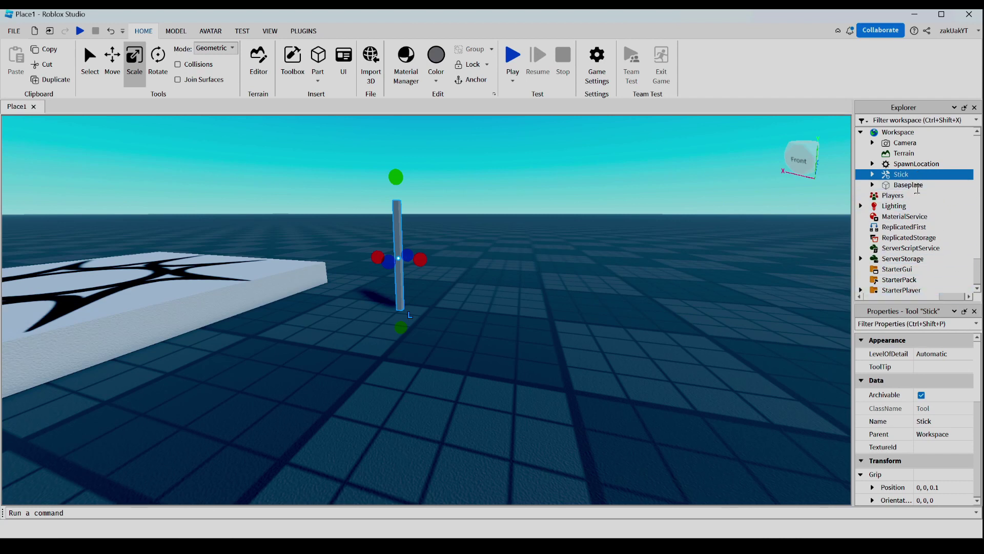
# Rename the two Sound objects inside the Stick tool as Equip and Activate
pyautogui.click(872, 174)
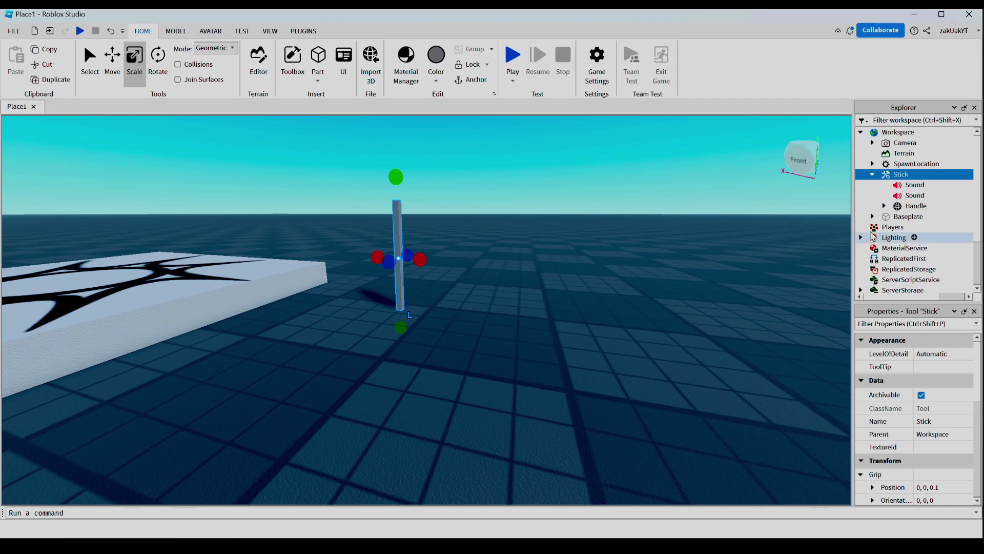
pyautogui.click(917, 186)
pyautogui.click(918, 186)
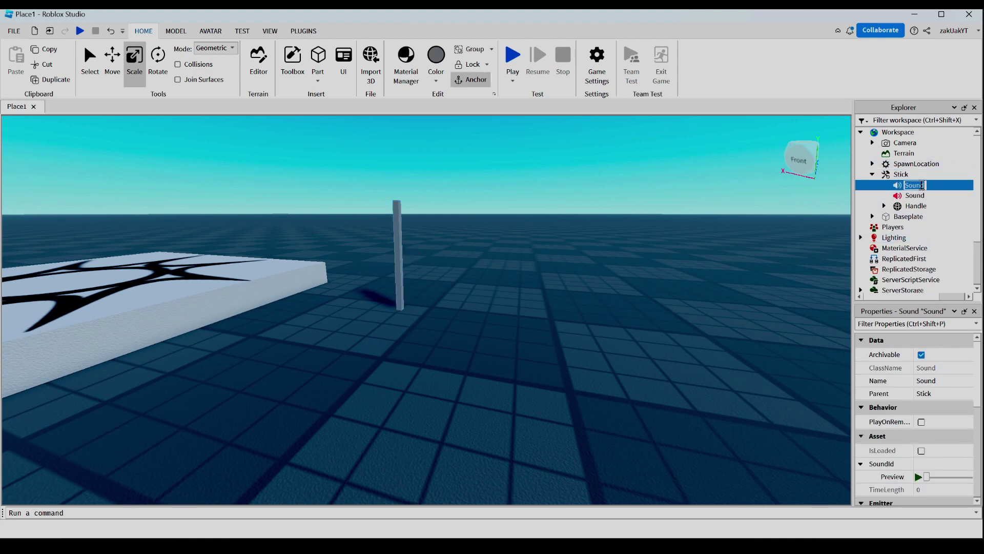
pyautogui.write('Equip')
pyautogui.press('Return')
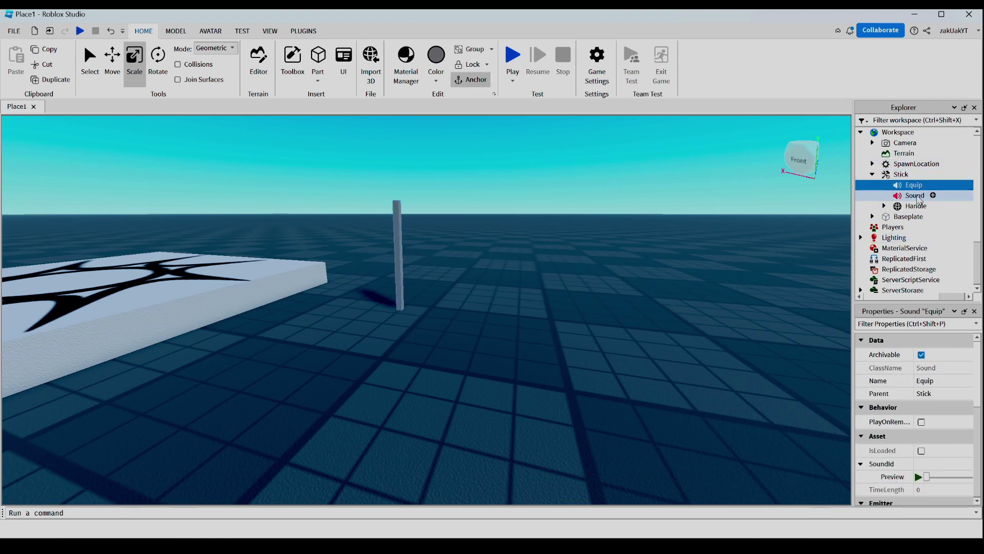
pyautogui.click(918, 197)
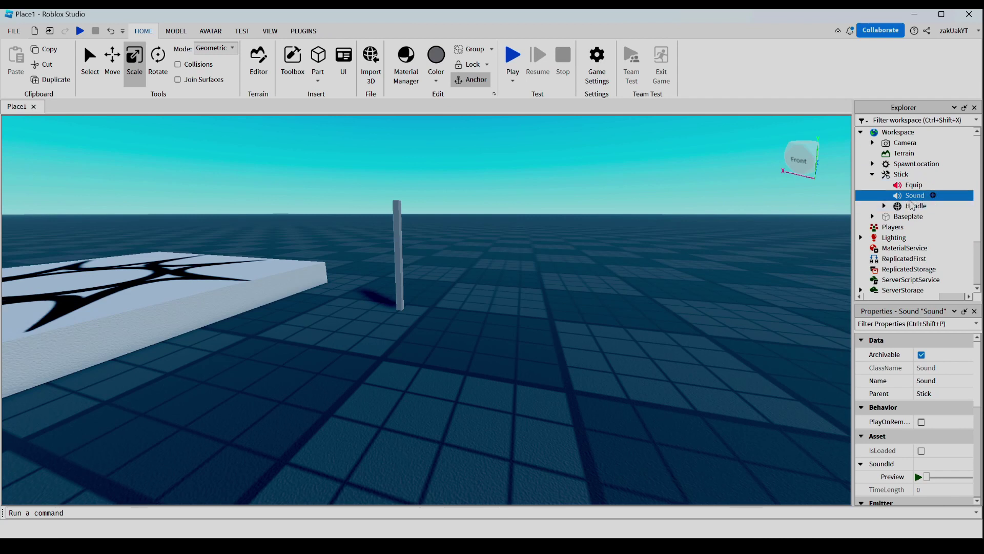
pyautogui.click(911, 197)
pyautogui.write('Activate')
# Set the Equip sound's SoundId to rbxassetid://282906960
pyautogui.click(914, 185)
pyautogui.click(904, 430)
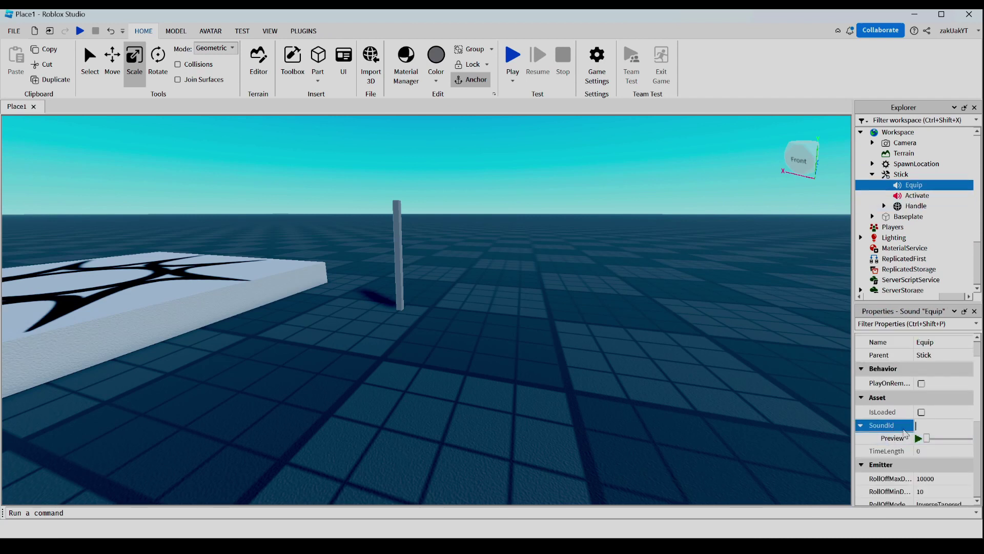
pyautogui.write('rbxassetid://282906960')
pyautogui.scroll(-2, 882, 379)
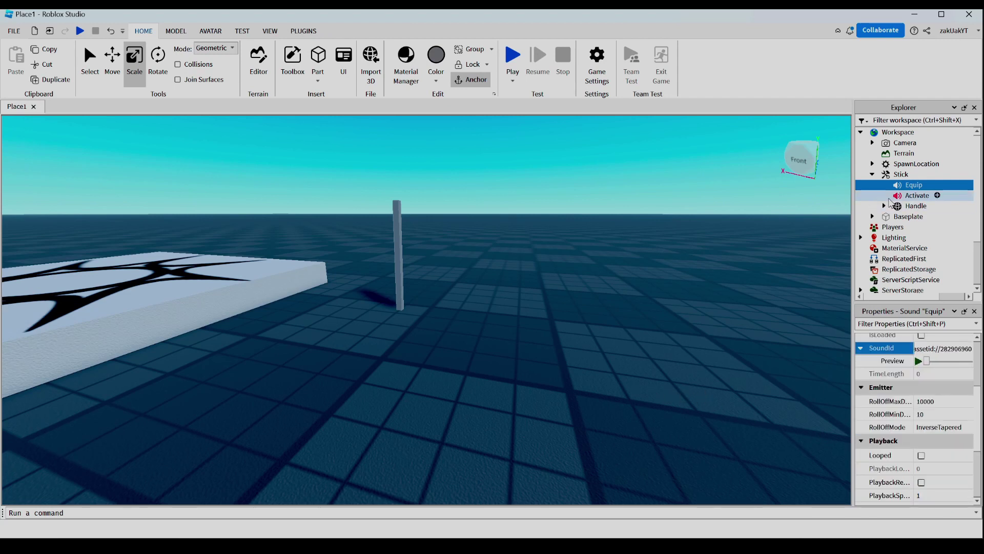
pyautogui.click(937, 195)
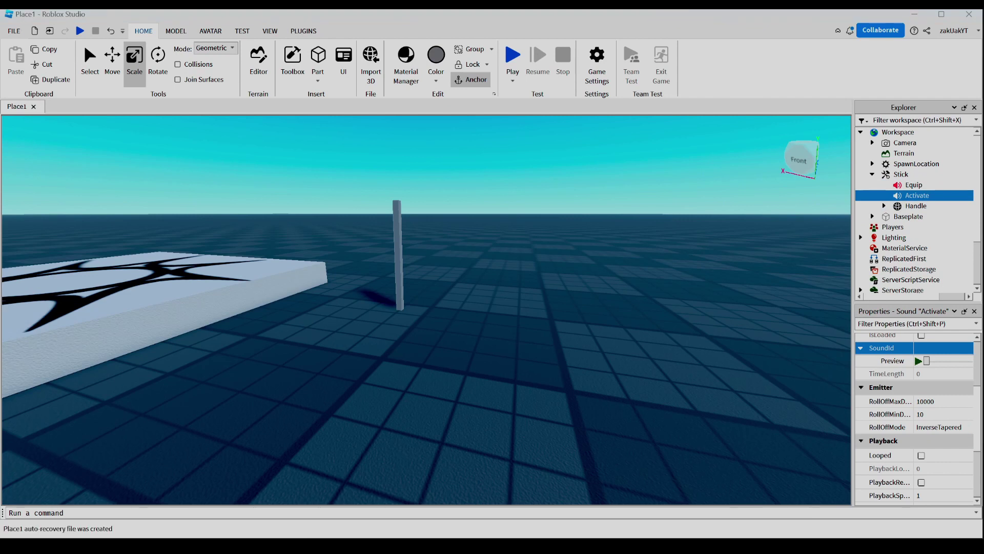
pyautogui.click(788, 240)
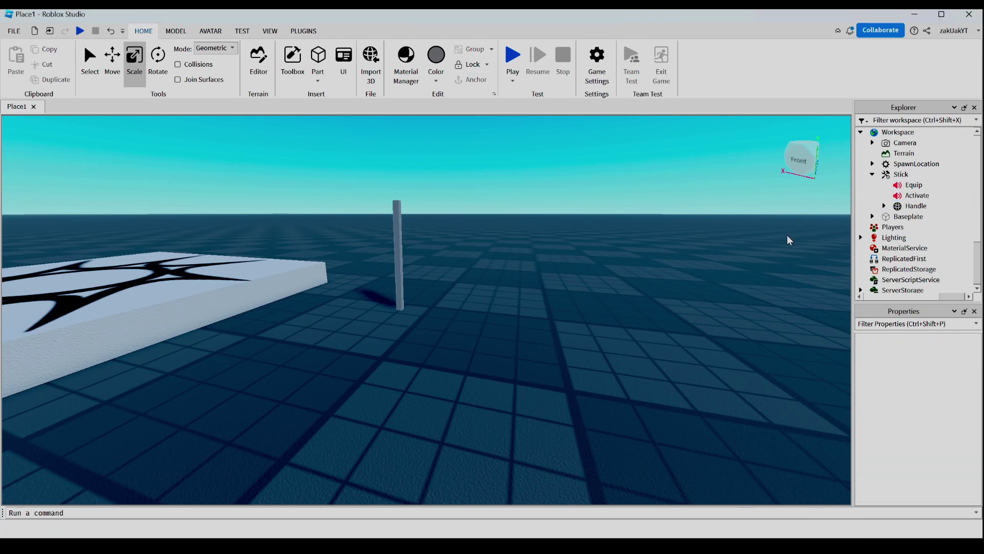
# Add a LocalScript to the Stick tool and declare local stick = script.Parent at its start
pyautogui.moveTo(911, 177)
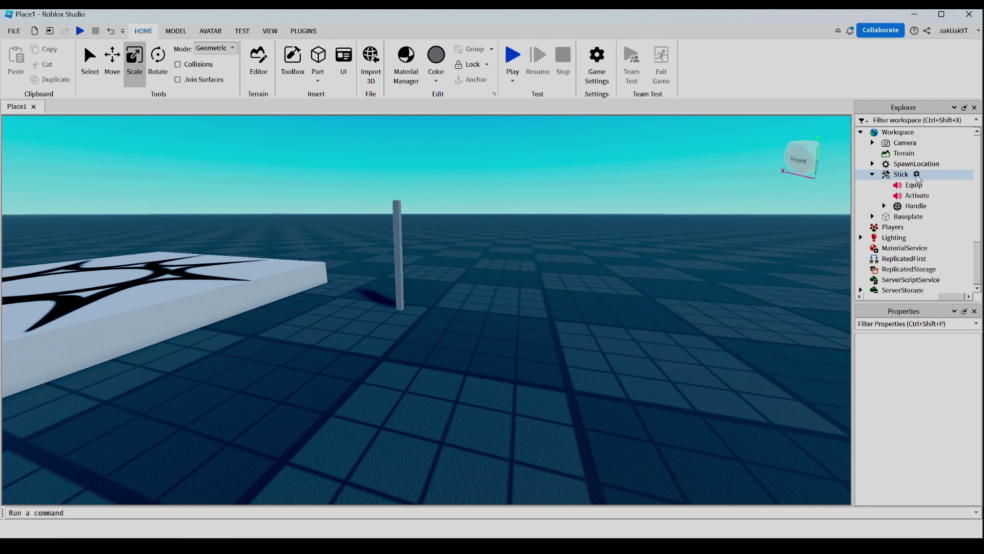
pyautogui.click(917, 176)
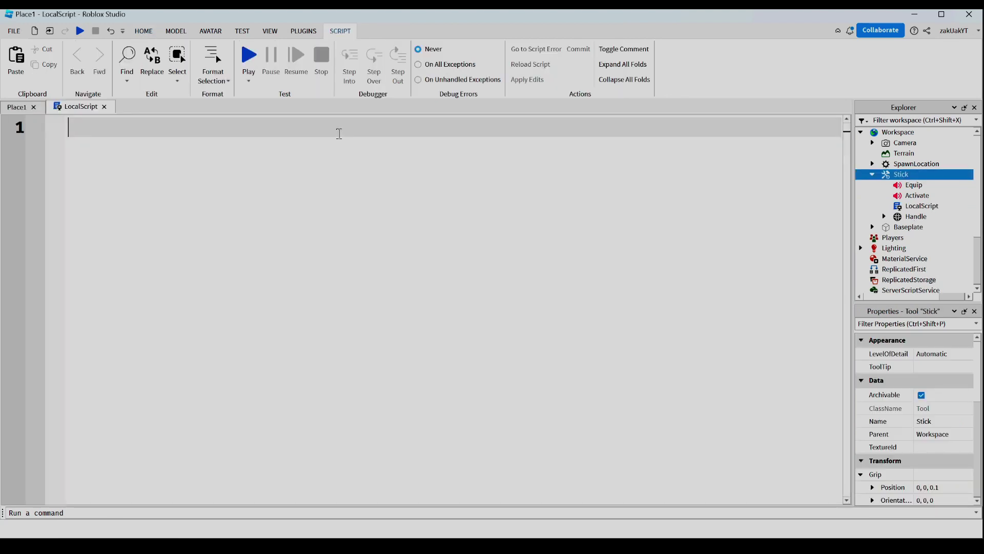
pyautogui.write('local stick = script.Parent')
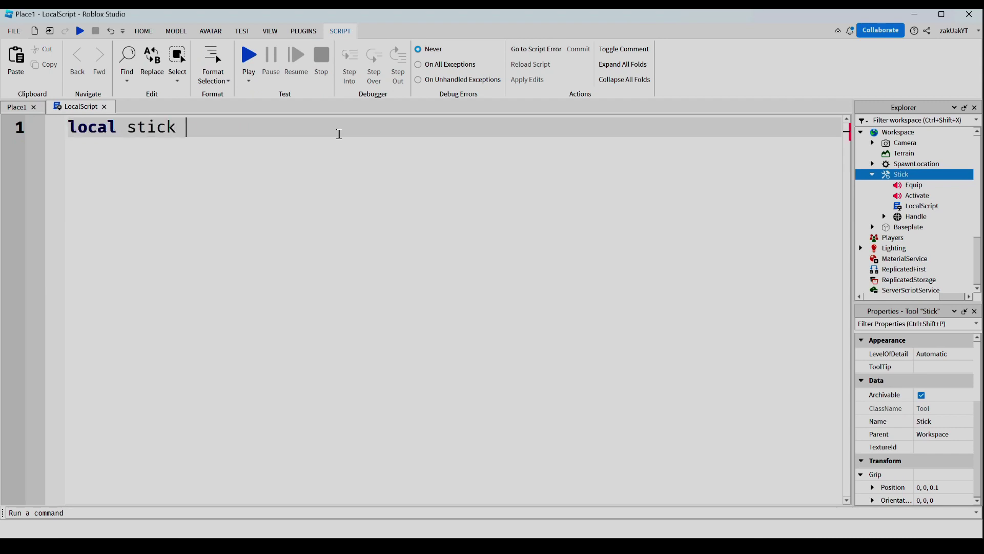
pyautogui.press('Return')
pyautogui.press('Return')
# Write an empty local function named stickEquipped() below the stick variable
pyautogui.write('local function stickEquipped(')
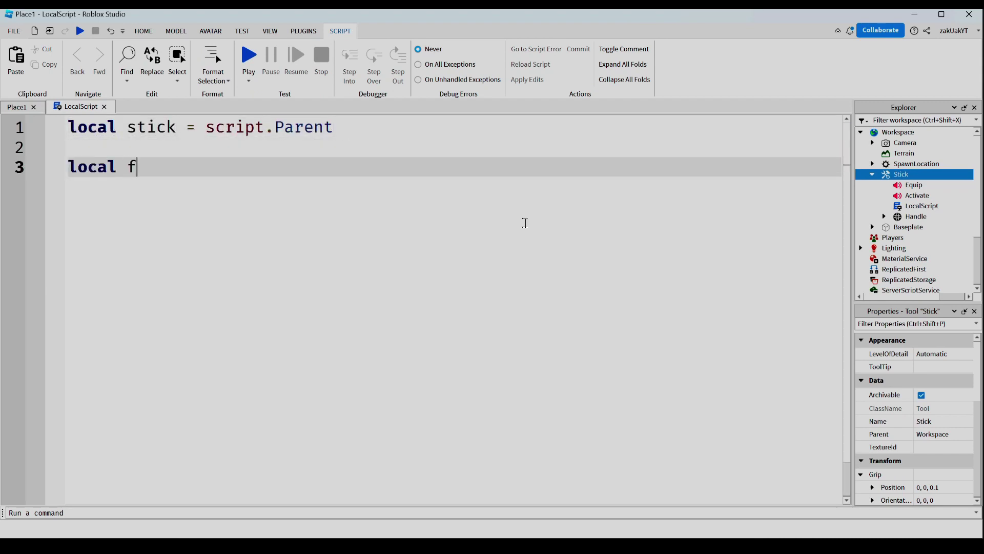
pyautogui.press('Return')
pyautogui.press('BackSpace')
pyautogui.press('Right')
pyautogui.press('Return')
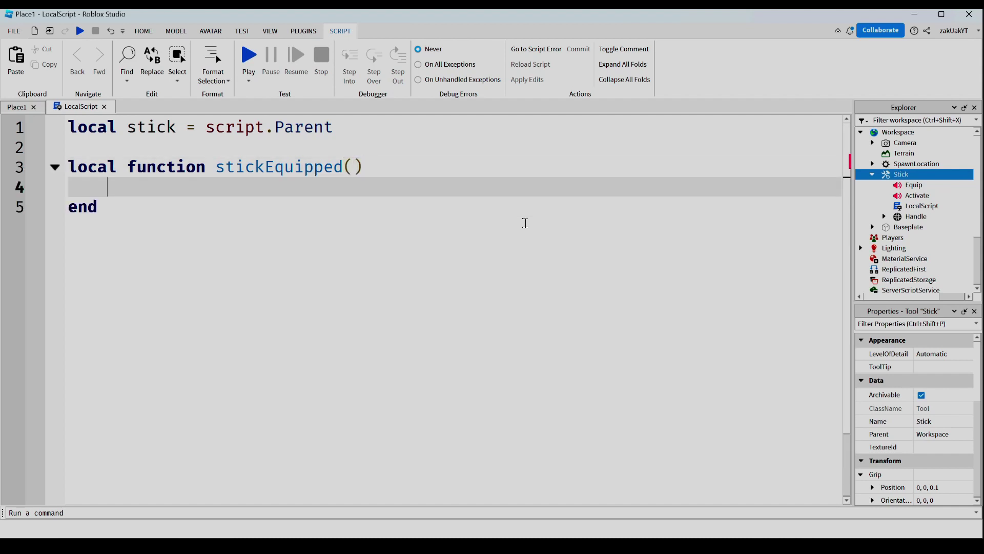
# Duplicate the stickEquipped function below itself and rename the copy stickActivated
pyautogui.moveTo(102, 215); pyautogui.dragTo(72, 147)
pyautogui.hotkey('ctrl', 'c')
pyautogui.click(102, 210)
pyautogui.press('Return')
pyautogui.press('Return')
pyautogui.hotkey('ctrl', 'v')
pyautogui.click(274, 269)
pyautogui.press('BackSpace')
pyautogui.hotkey('ctrl', 'shift', 'Right')
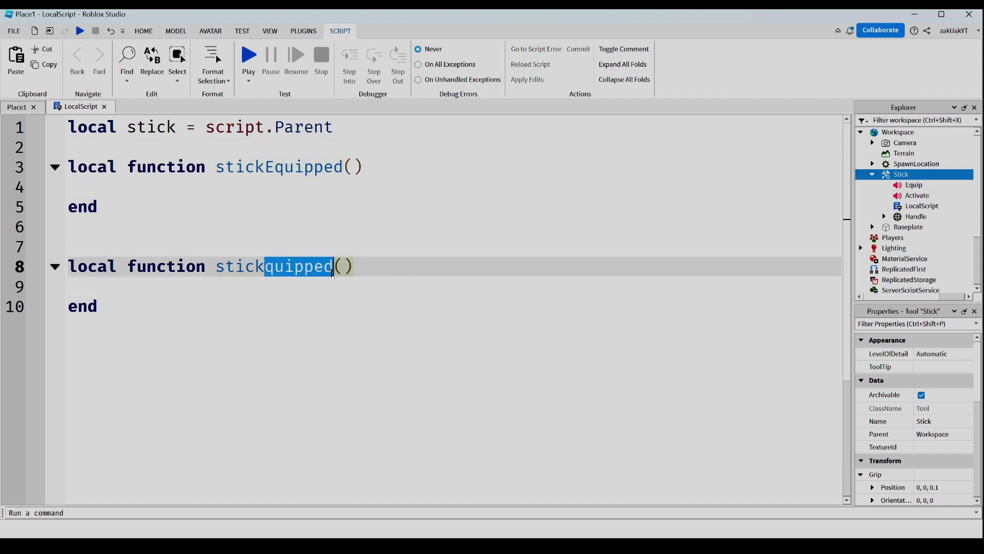
pyautogui.write('Activated')
# Write stick.Handle.Equip:Play() as the body of the stickEquipped function
pyautogui.click(248, 187)
pyautogui.write('stick.Handle')
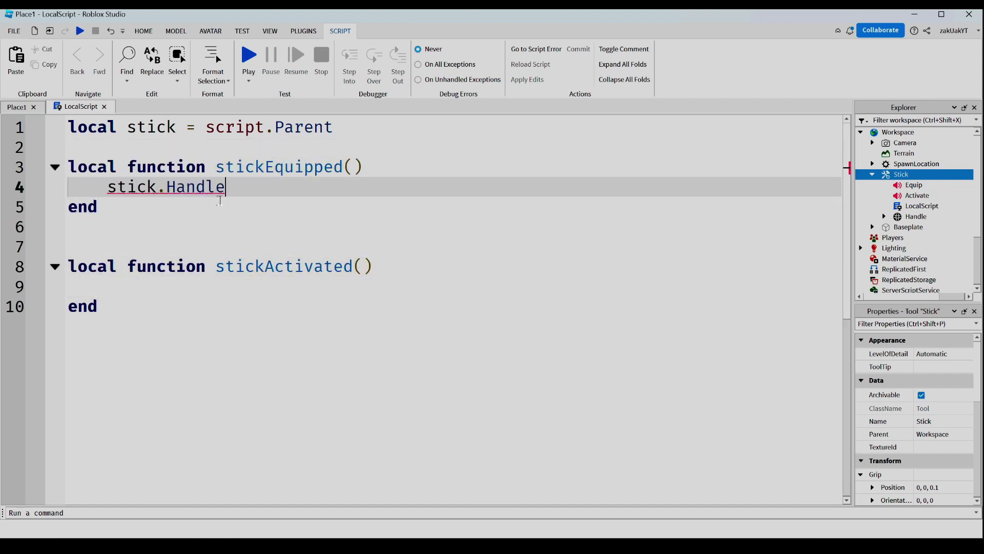
pyautogui.write('.Equip:Play()')
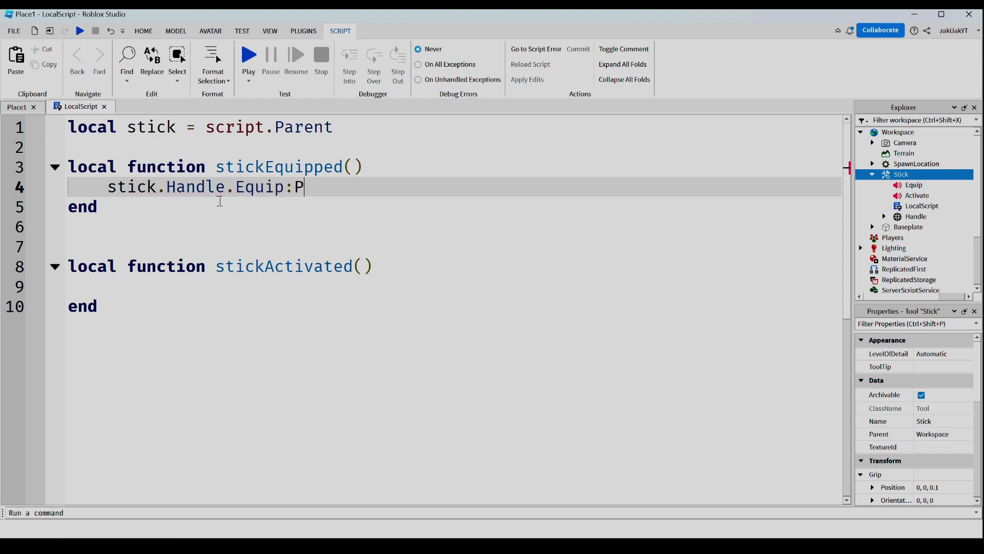
# Fill the stickActivated function with stick.Handle.Activate:Play() and add blank lines after its end
pyautogui.click(135, 287)
pyautogui.hotkey('ctrl', 'v')
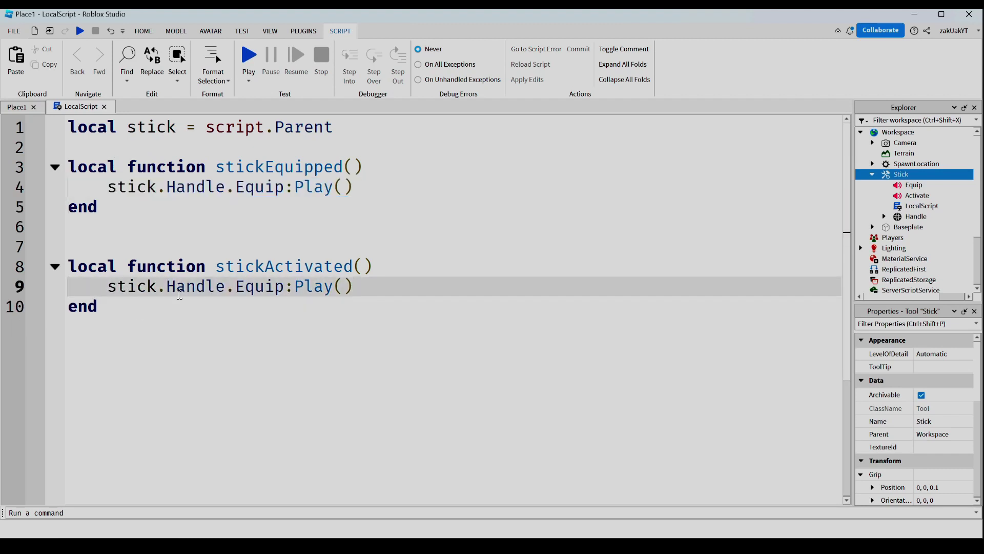
pyautogui.doubleClick(239, 287)
pyautogui.write('Activate')
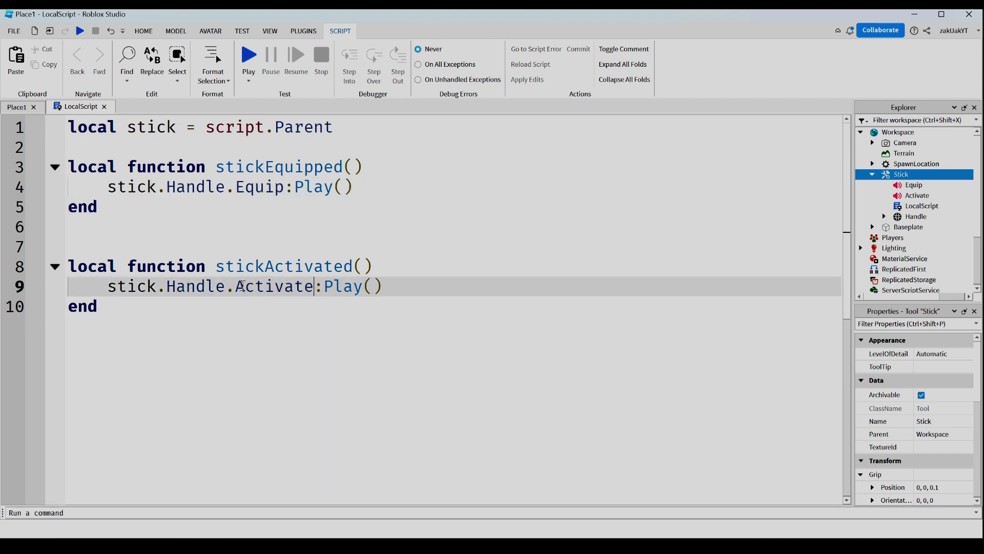
pyautogui.scroll(-1, 248, 289)
pyautogui.scroll(1, 249, 289)
pyautogui.scroll(-2, 251, 289)
pyautogui.click(253, 288)
pyautogui.scroll(-1, 143, 208)
pyautogui.scroll(3, 139, 203)
pyautogui.press('Return')
pyautogui.press('Return')
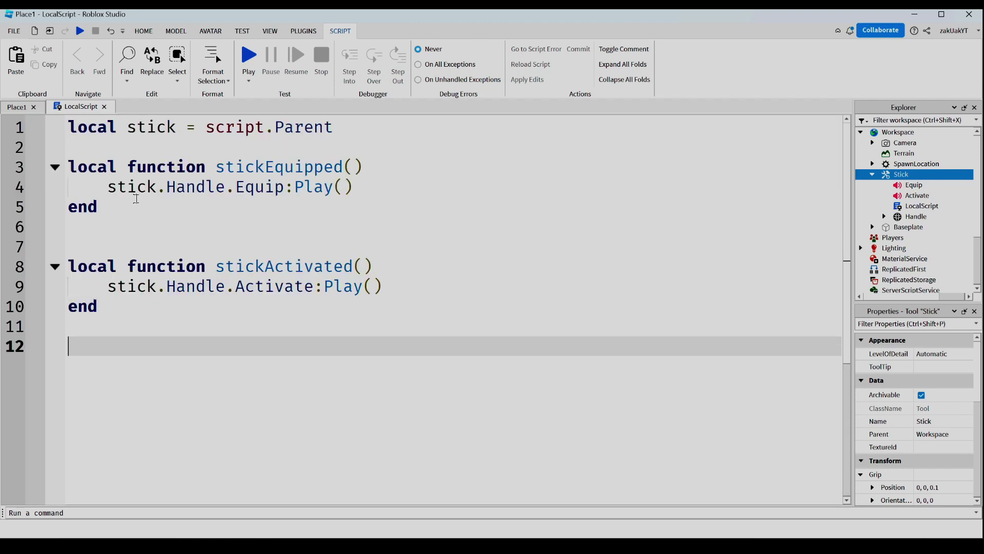
pyautogui.write('tool.Equipped:Connect(T')
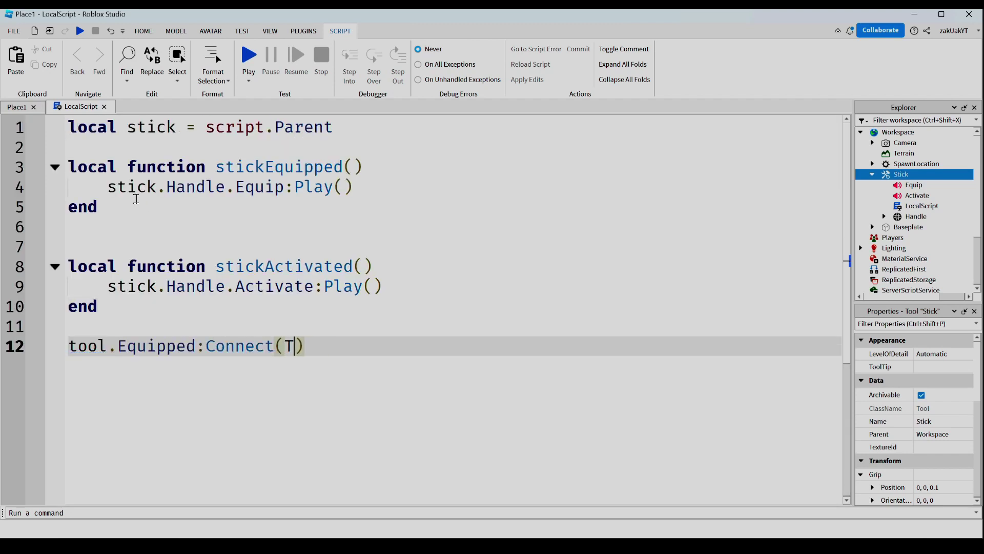
pyautogui.press('BackSpace')
pyautogui.press('BackSpace')
pyautogui.press('BackSpace')
pyautogui.press('BackSpace')
pyautogui.press('BackSpace')
pyautogui.press('BackSpace')
pyautogui.press('BackSpace')
pyautogui.press('BackSpace')
pyautogui.press('BackSpace')
pyautogui.press('BackSpace')
pyautogui.press('BackSpace')
pyautogui.press('BackSpace')
pyautogui.press('BackSpace')
pyautogui.press('BackSpace')
pyautogui.press('BackSpace')
pyautogui.press('BackSpace')
pyautogui.press('BackSpace')
pyautogui.press('BackSpace')
pyautogui.press('BackSpace')
pyautogui.press('BackSpace')
# Connect stick.Equipped to stickEquipped and stick.Activated to stickActivated at the end of the script
pyautogui.write('stick.Equipped')
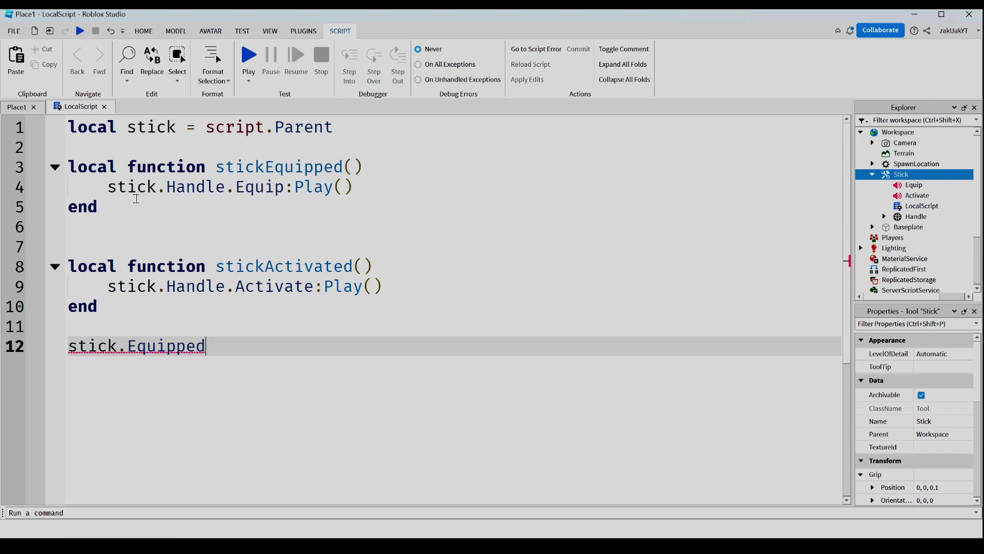
pyautogui.write(':Connect(stickEquipped)')
pyautogui.press('Return')
pyautogui.write('stick.')
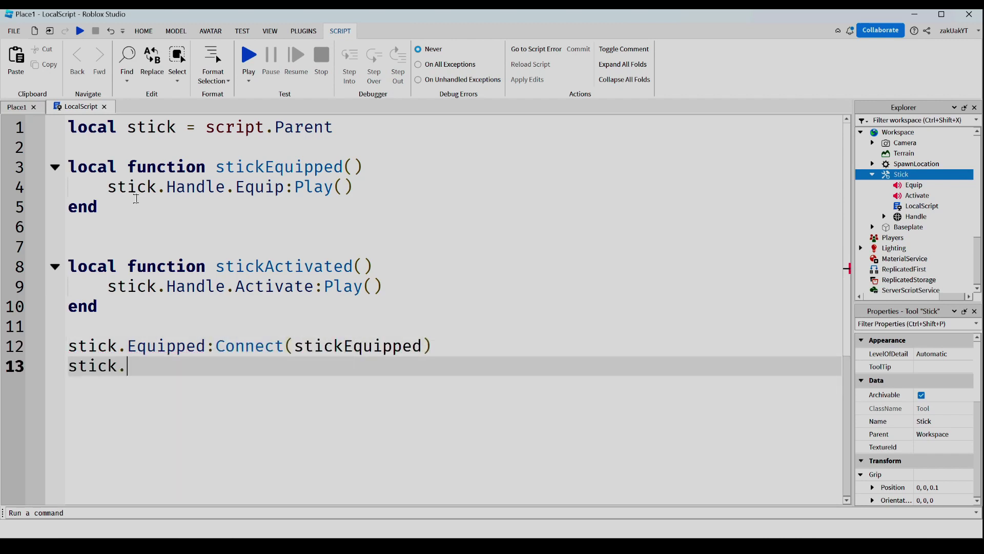
pyautogui.write('Activated:Connect(stickActivated')
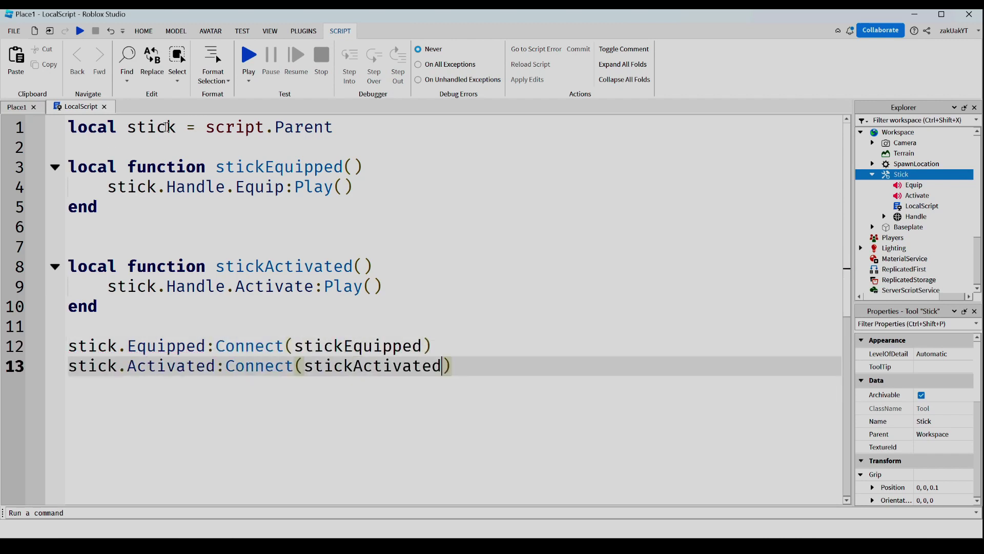
# Playtest the scripted Stick tool with the character holding it, and end the test
pyautogui.click(249, 56)
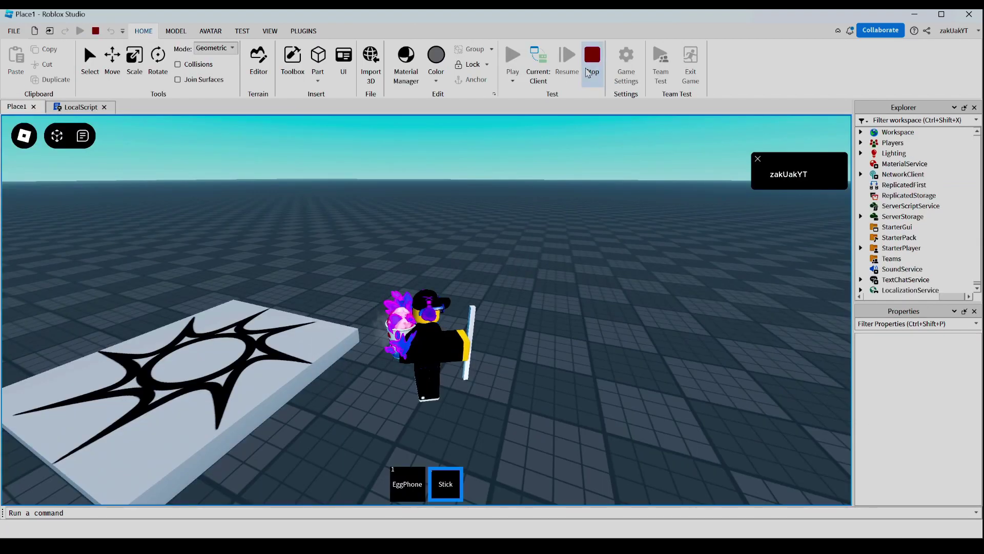
pyautogui.click(592, 56)
# Move the Equip and Activate sounds from the Stick tool into its Handle
pyautogui.click(912, 185)
pyautogui.keyDown('shift'); pyautogui.click(904, 195); pyautogui.keyUp('shift')
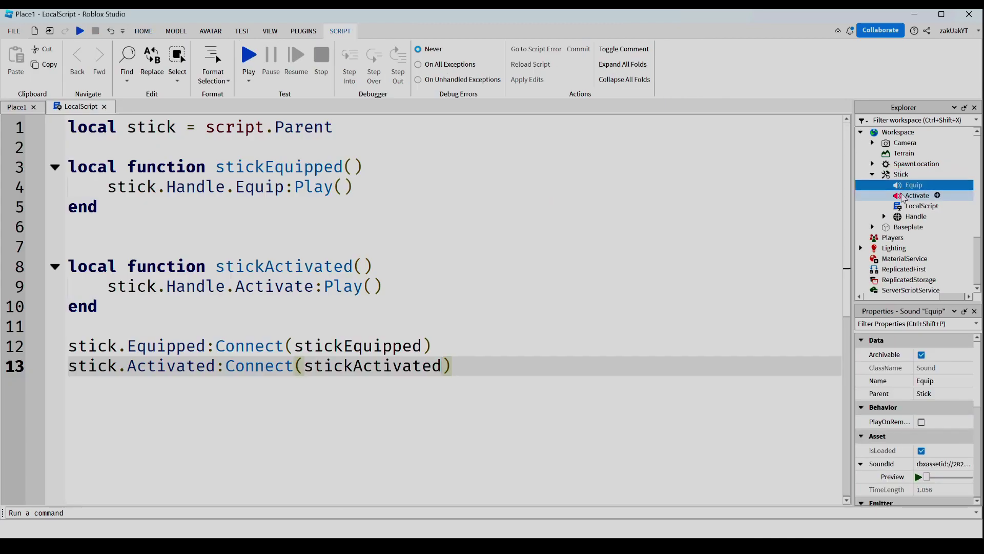
pyautogui.moveTo(906, 186); pyautogui.dragTo(916, 216)
# Playtest the place again and walk the character off the spawn to pick up the Stick
pyautogui.click(249, 55)
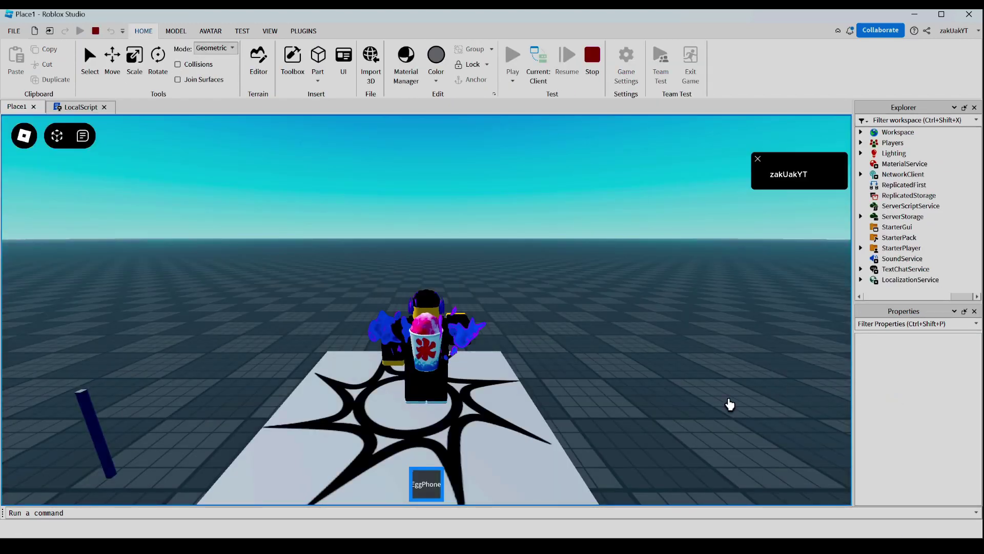
pyautogui.press('1')
pyautogui.press('w')
pyautogui.press('d')
pyautogui.moveTo(495, 286); pyautogui.dragTo(496, 288, button='right')
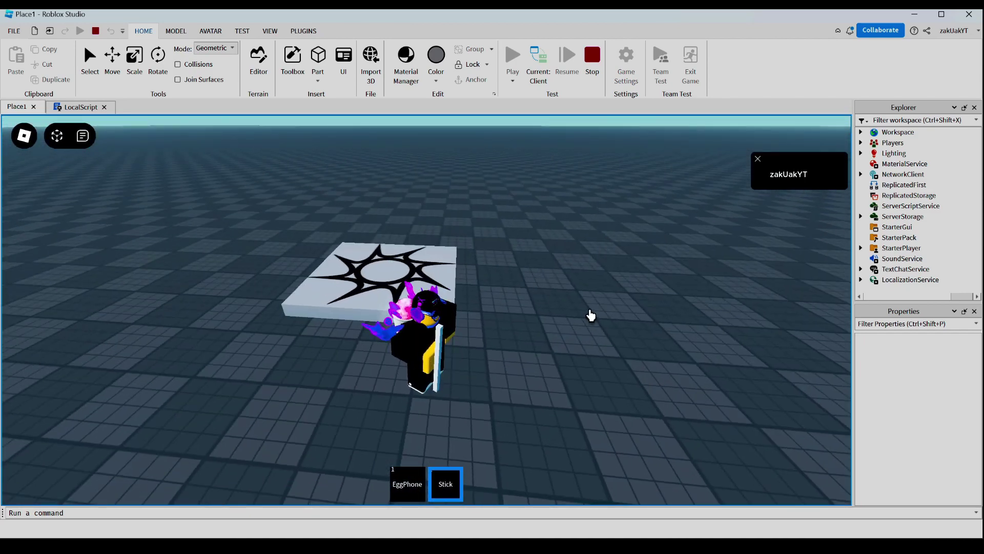